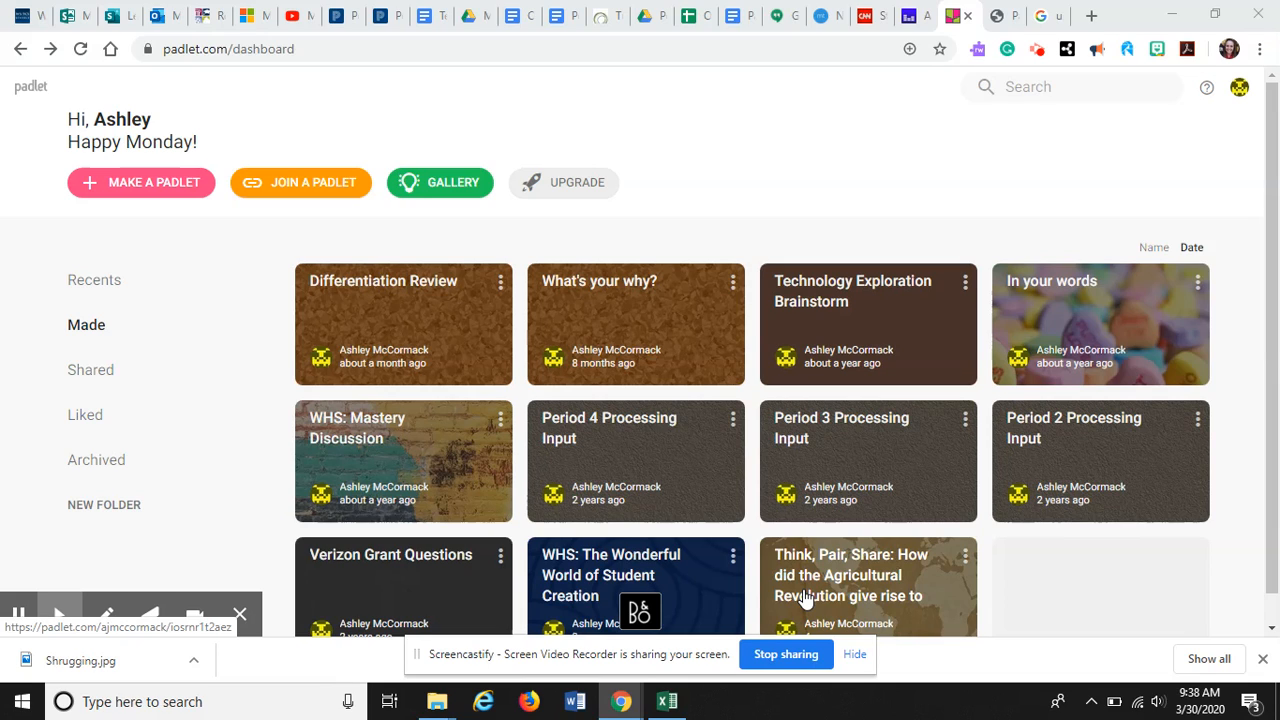
Make a new padlet with the Shelf layout and dismiss its initial setup options
{"action": "left_click", "coordinate": [151, 191]}
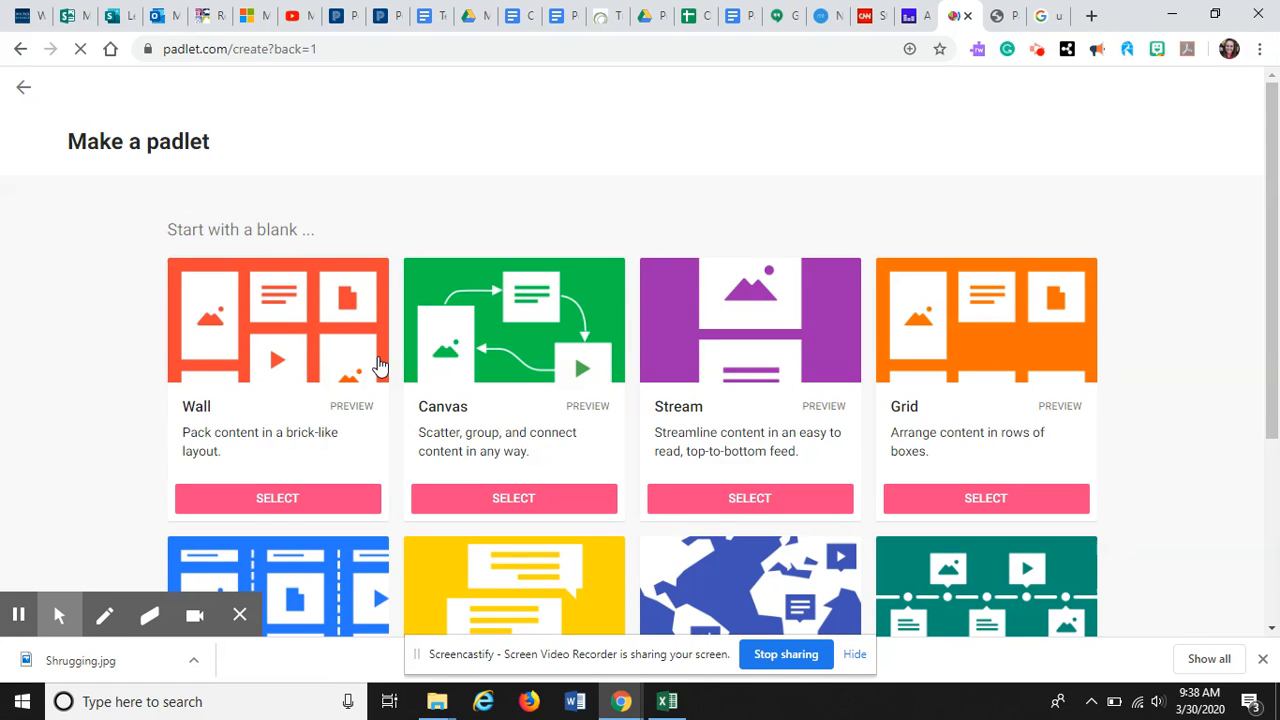
{"action": "scroll", "coordinate": [380, 366], "scroll_direction": "down", "scroll_amount": 1}
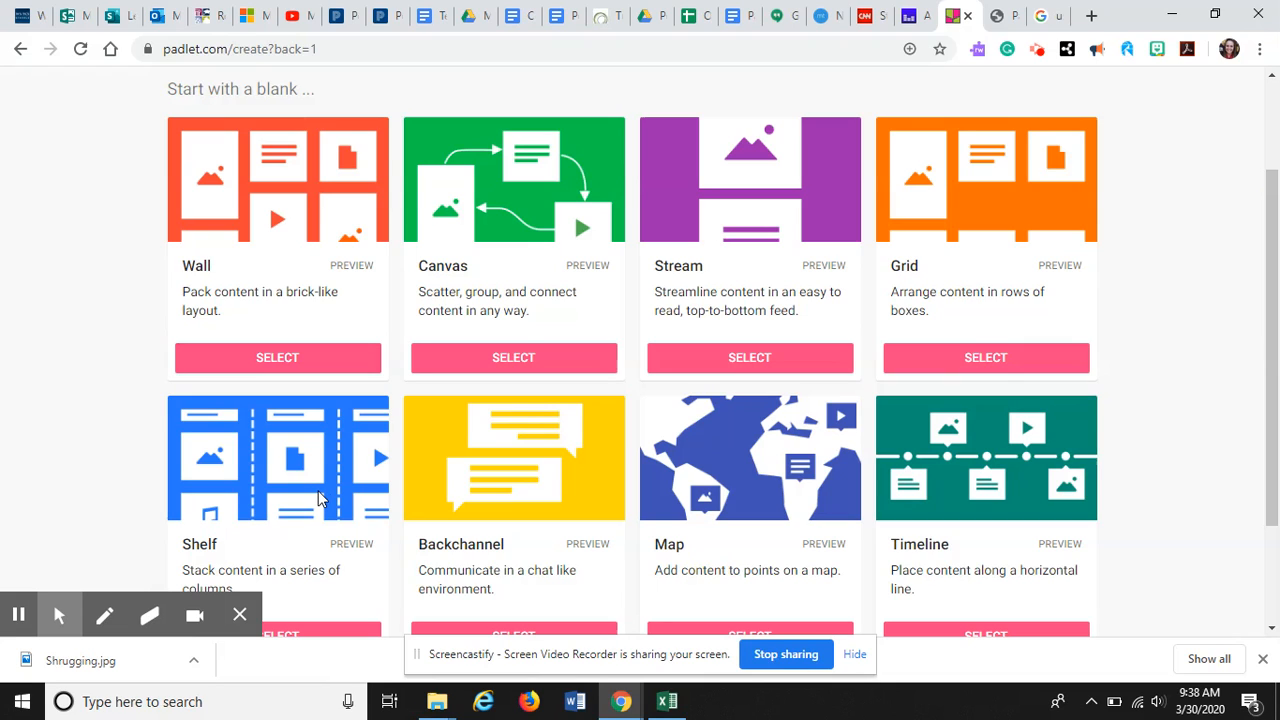
{"action": "scroll", "coordinate": [318, 500], "scroll_direction": "down", "scroll_amount": 1}
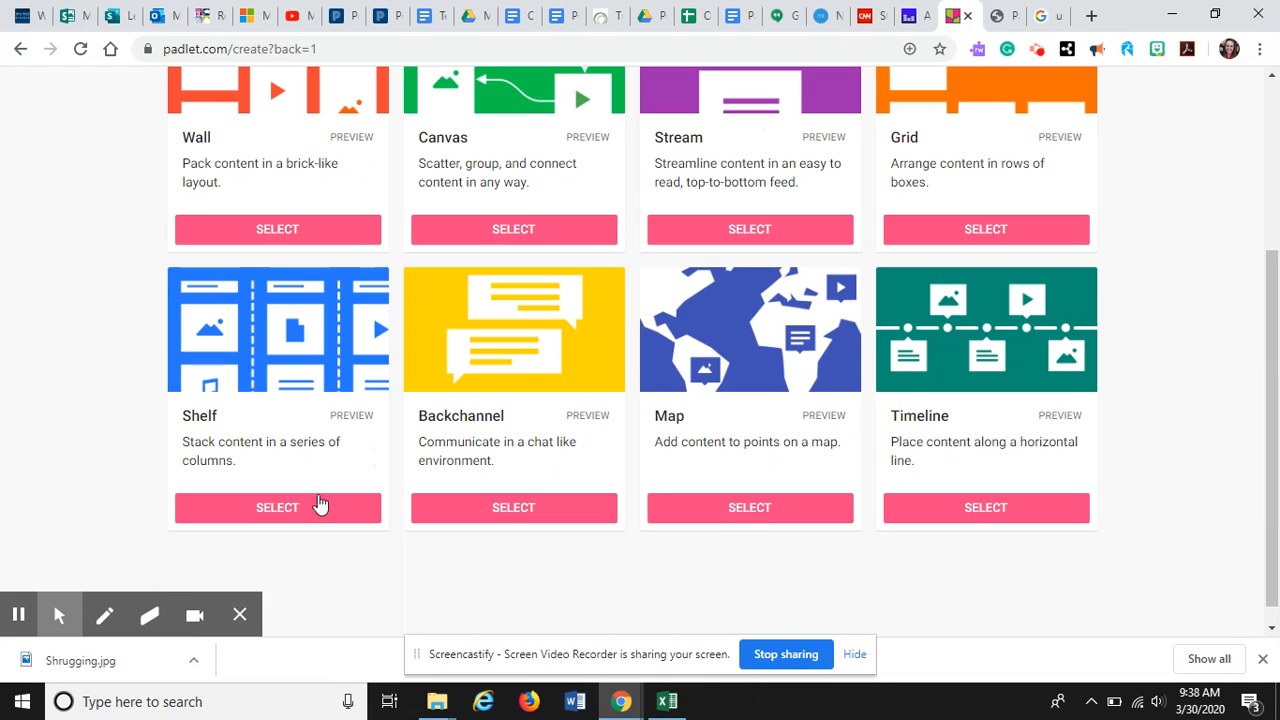
{"action": "left_click", "coordinate": [318, 518]}
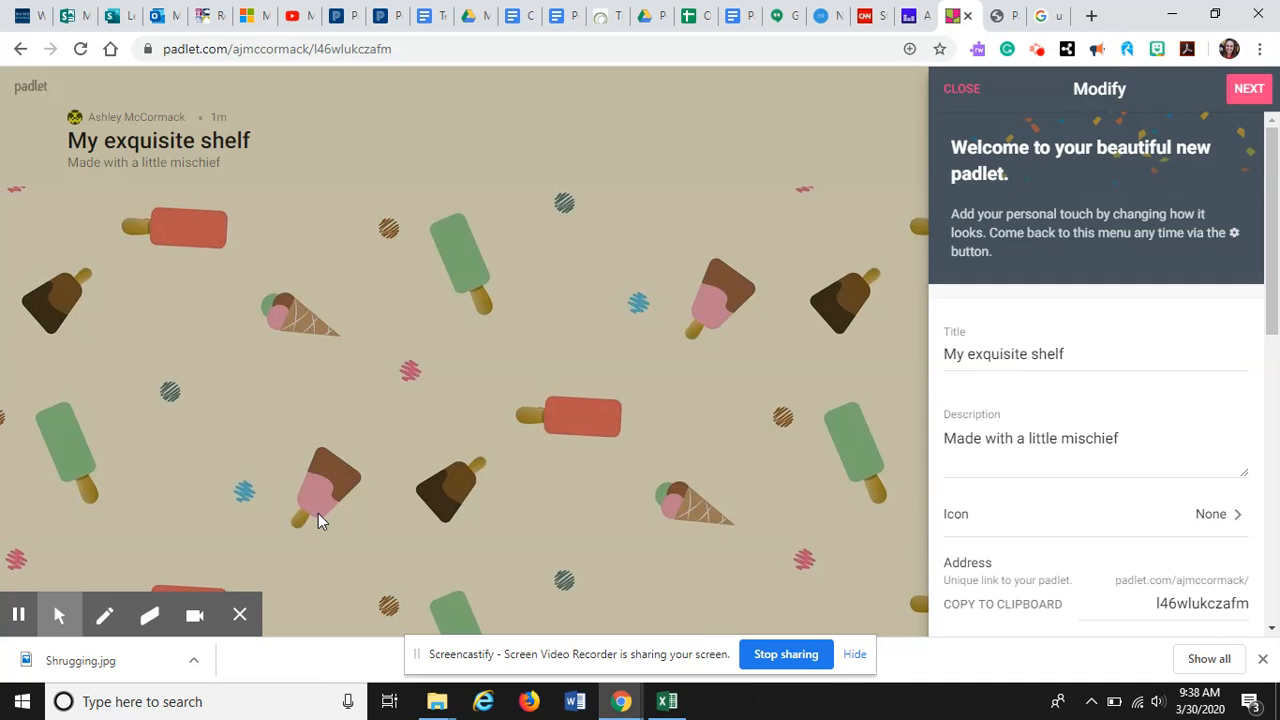
{"action": "left_click", "coordinate": [957, 85]}
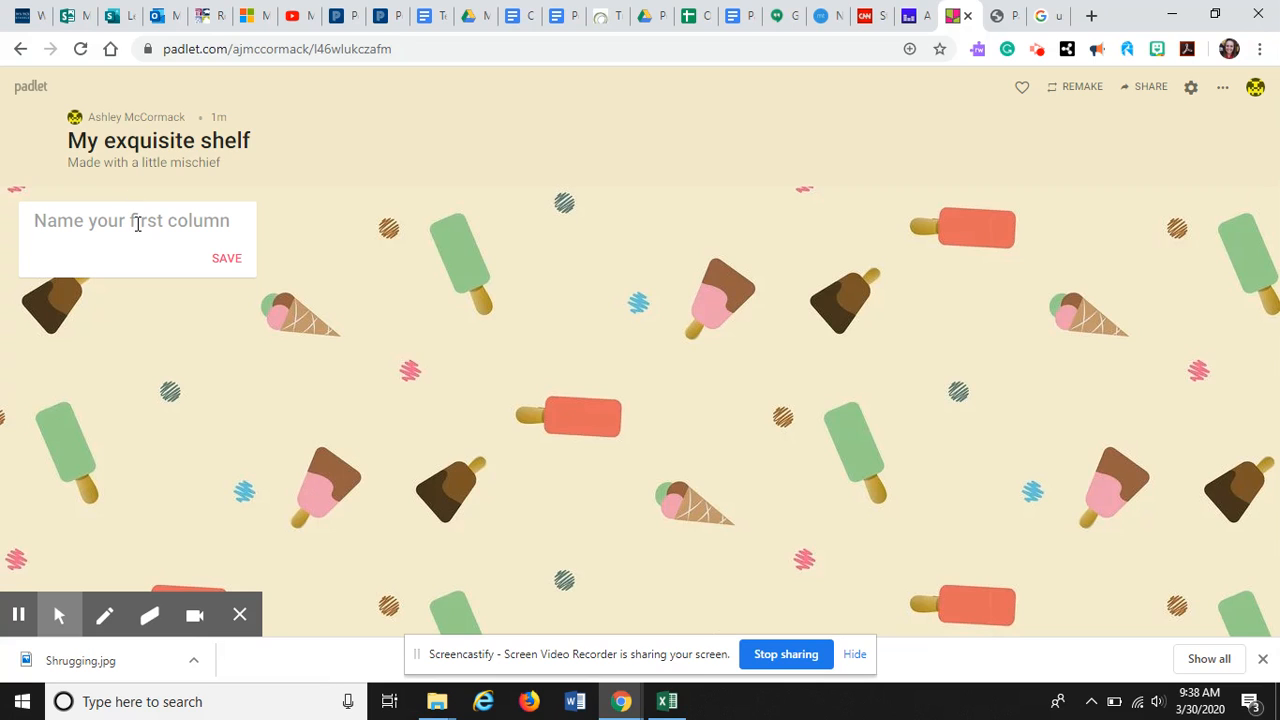
Name the first column "Questions you have about assignments this week." and save it
{"action": "type", "text": "Q"}
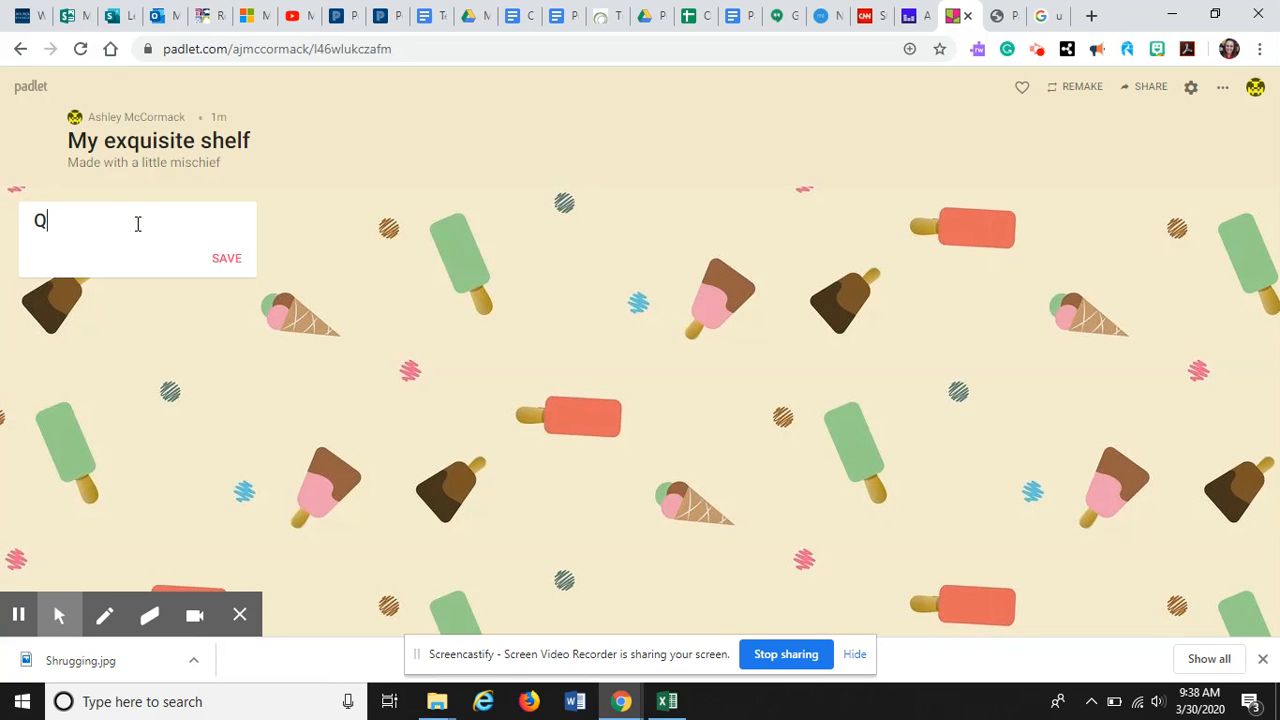
{"action": "type", "text": "uestions you have ab"}
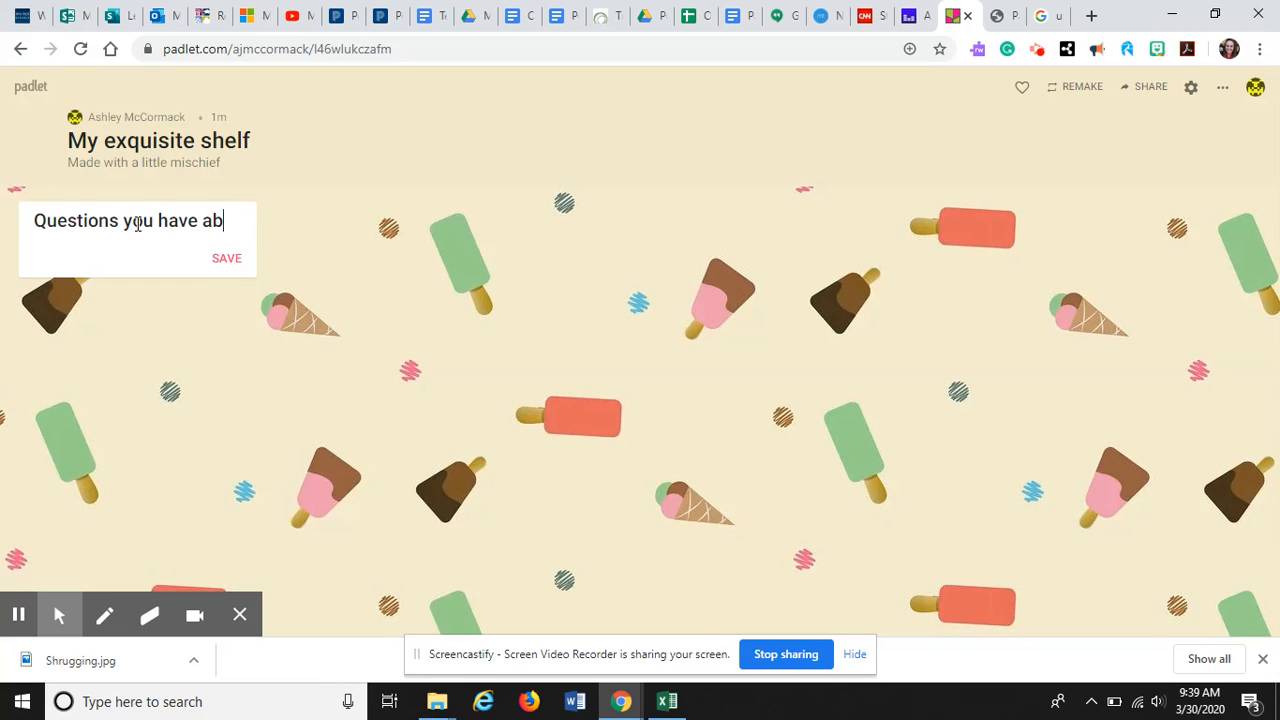
{"action": "type", "text": "out ass"}
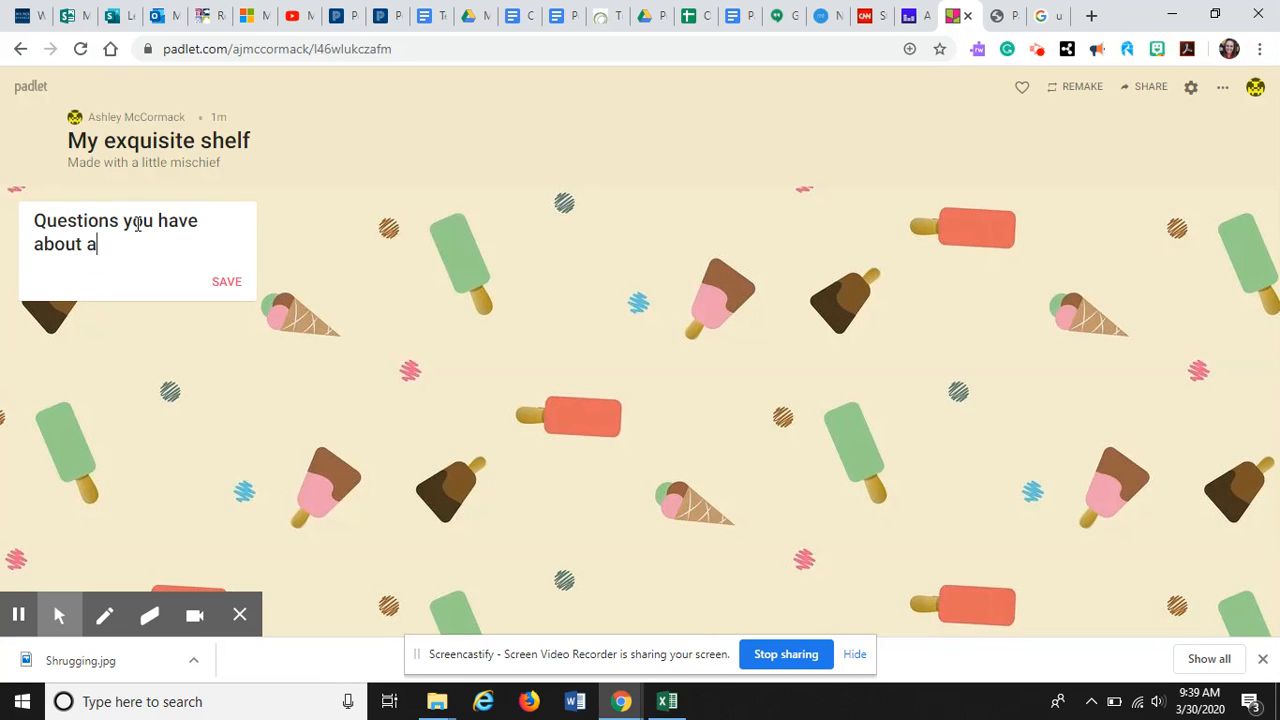
{"action": "key", "text": "BackSpace"}
{"action": "key", "text": "BackSpace"}
{"action": "key", "text": "BackSpace"}
{"action": "type", "text": "s"}
{"action": "key", "text": "BackSpace"}
{"action": "type", "text": "assignments this week."}
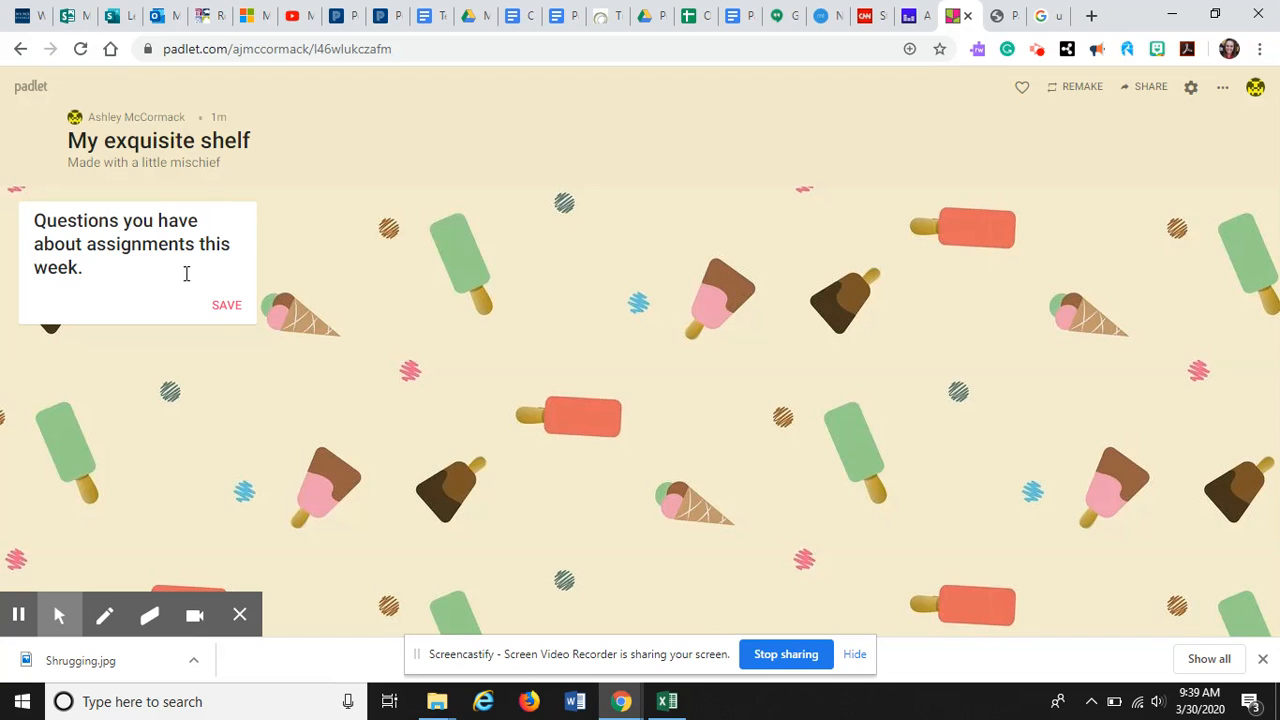
{"action": "left_click", "coordinate": [220, 304]}
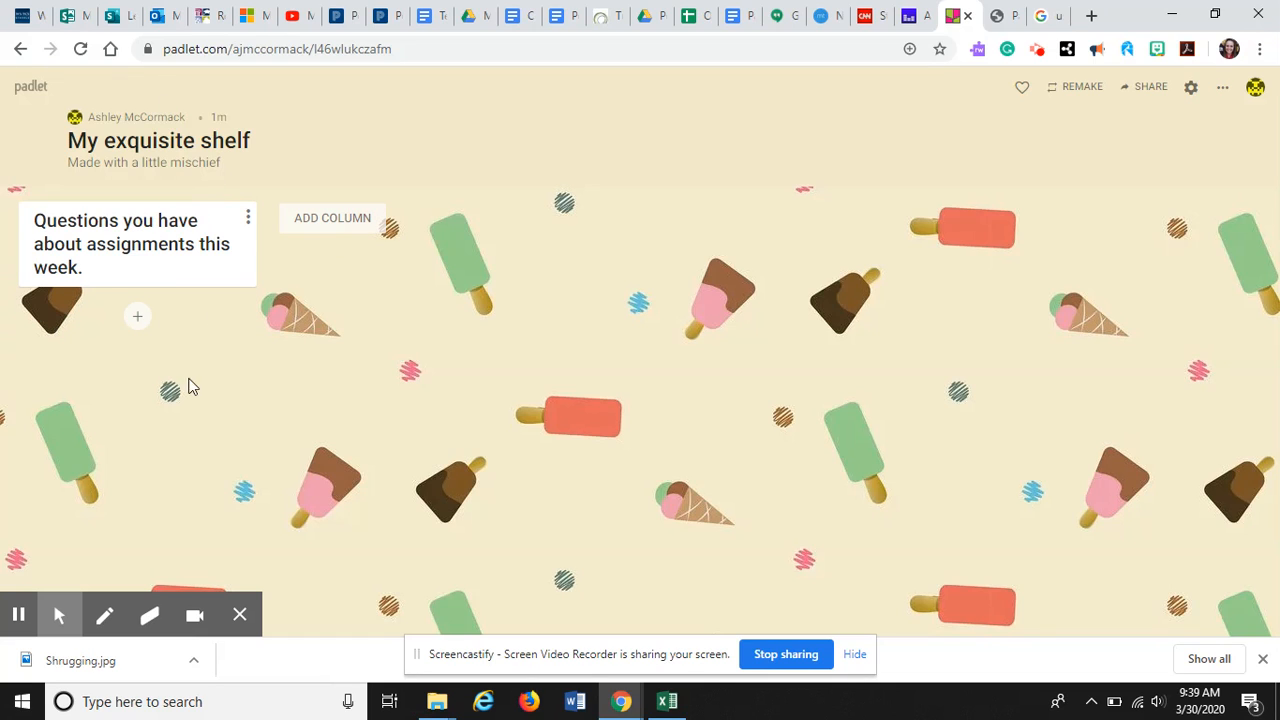
Add a second column titled "Share you favorite inspiration quote."
{"action": "left_click", "coordinate": [348, 230]}
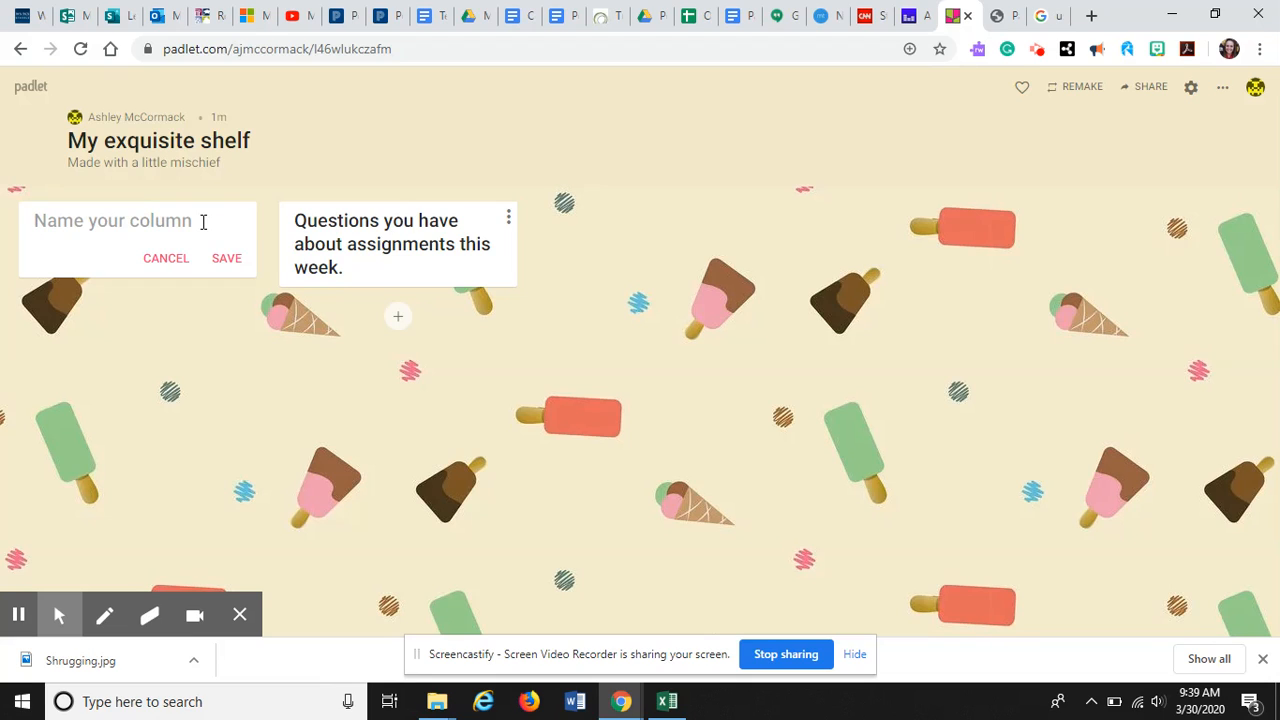
{"action": "type", "text": "Shar"}
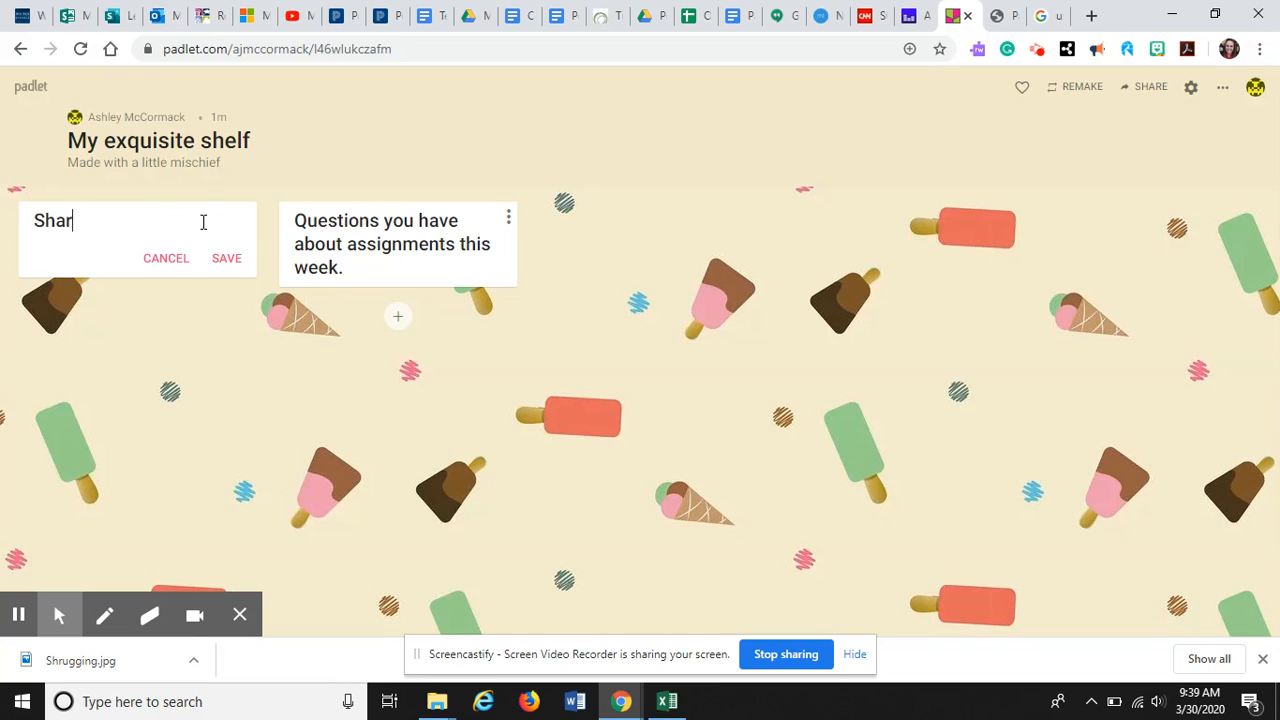
{"action": "type", "text": "e you favorite "}
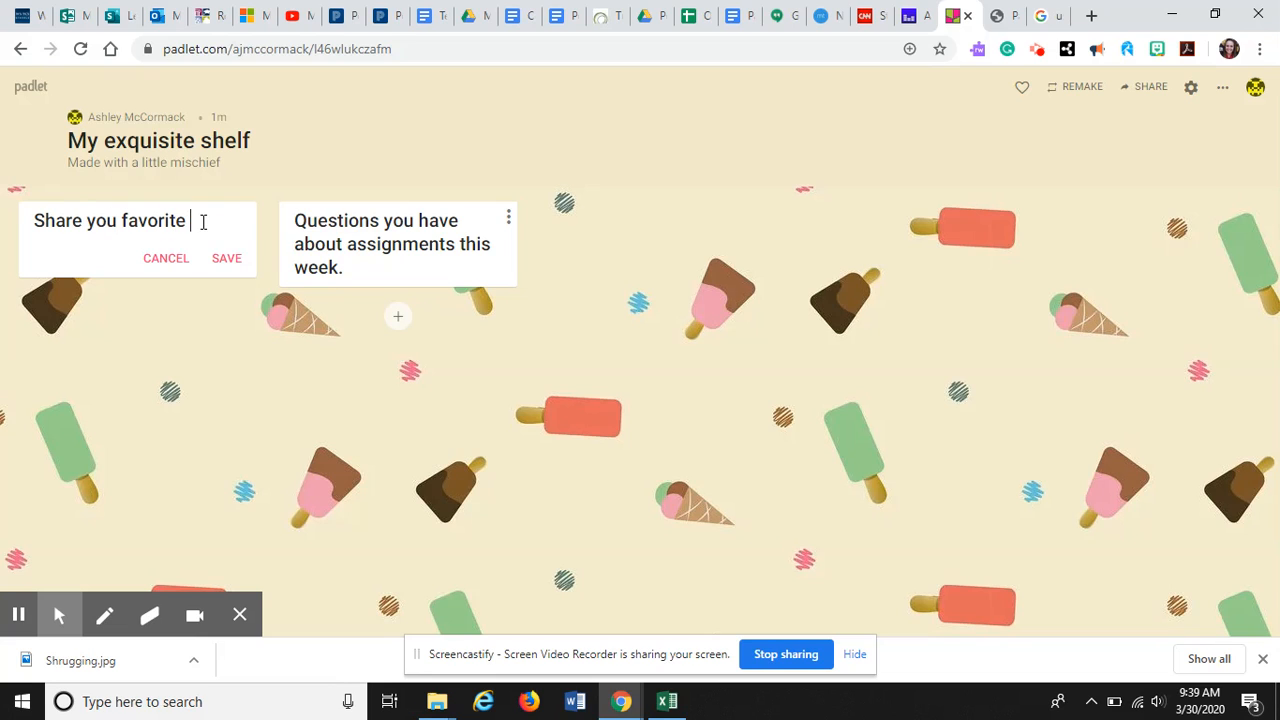
{"action": "type", "text": "inspiration "}
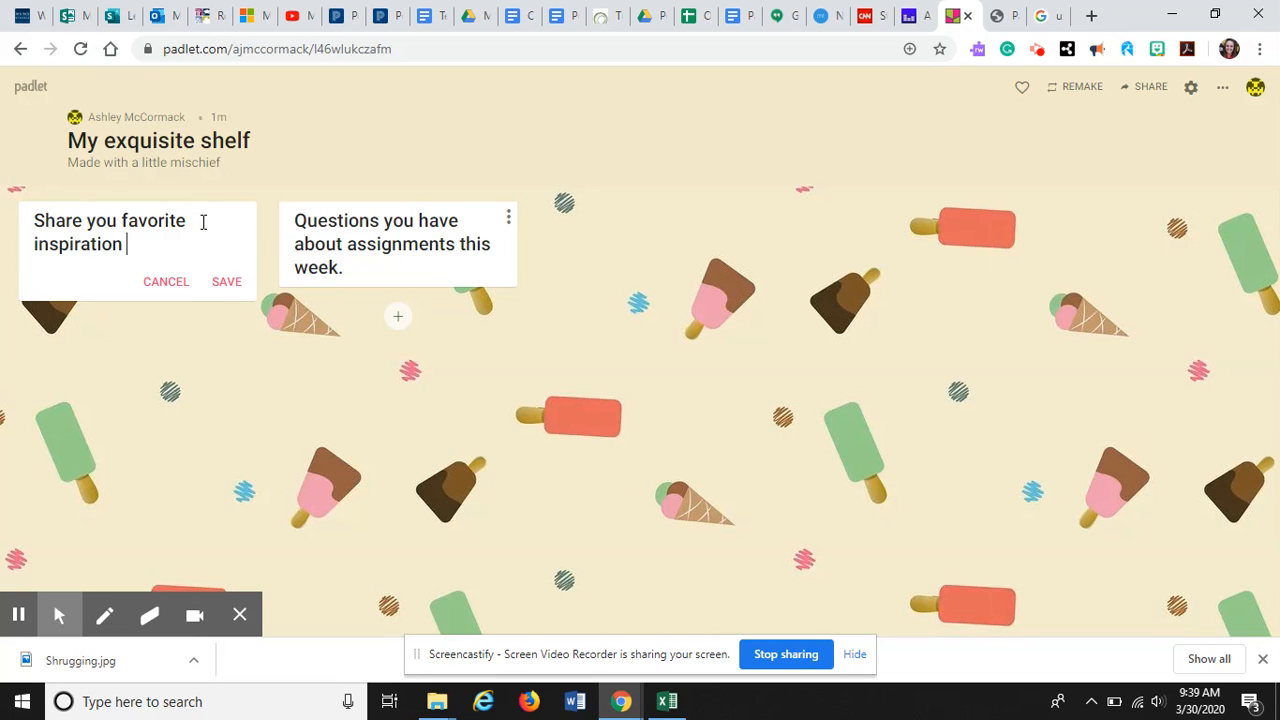
{"action": "type", "text": "quote."}
{"action": "left_click", "coordinate": [239, 370]}
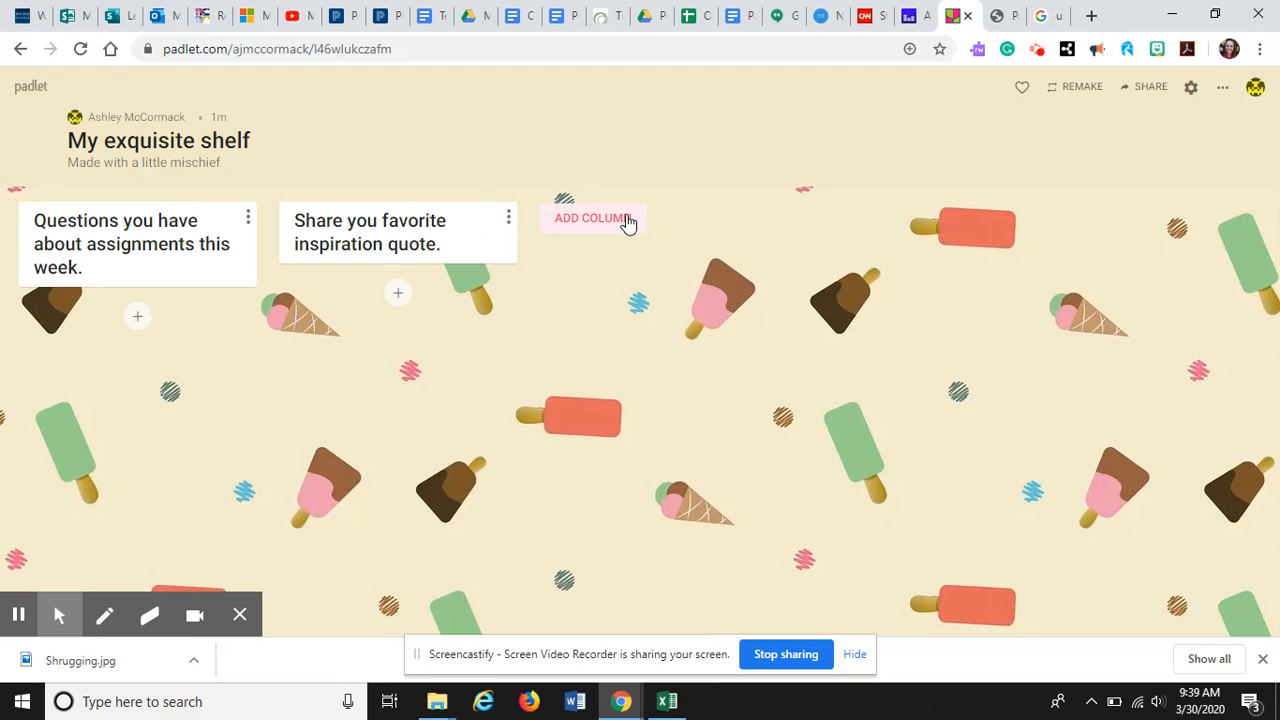
Add a third column titled "Snap a picture of your favorite activity from the week."
{"action": "left_click", "coordinate": [627, 220]}
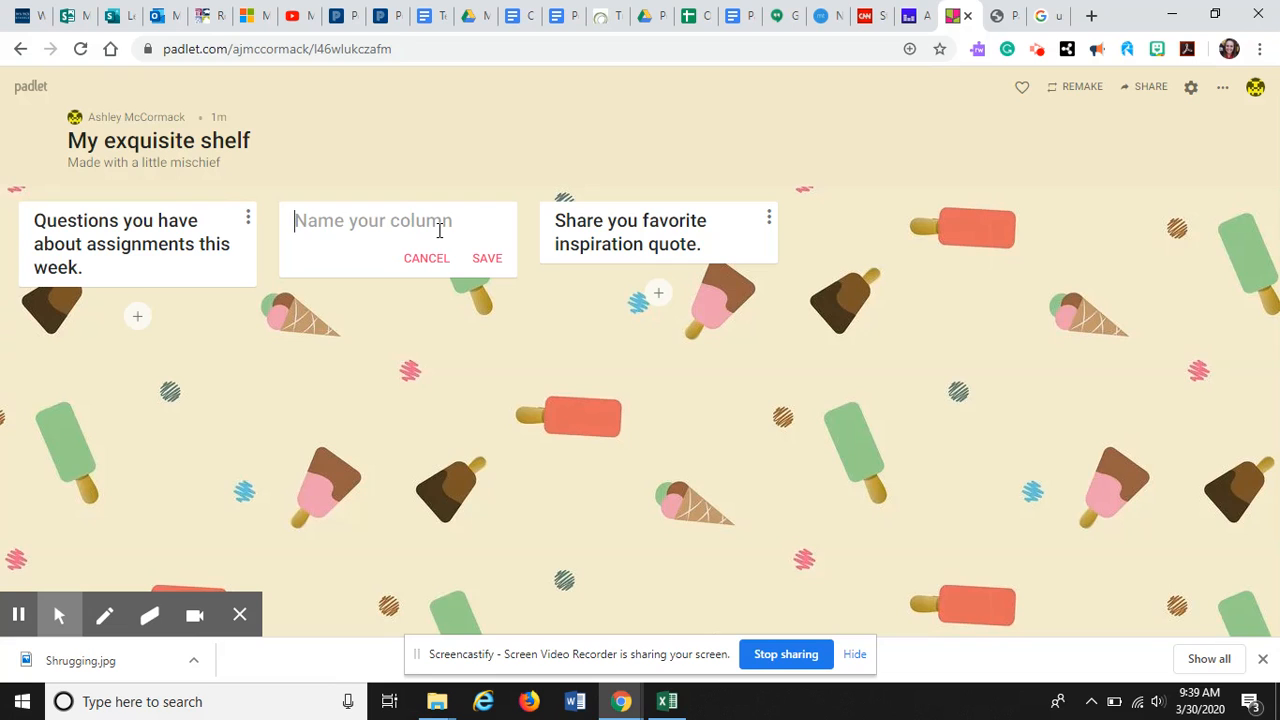
{"action": "type", "text": "Snap a pic"}
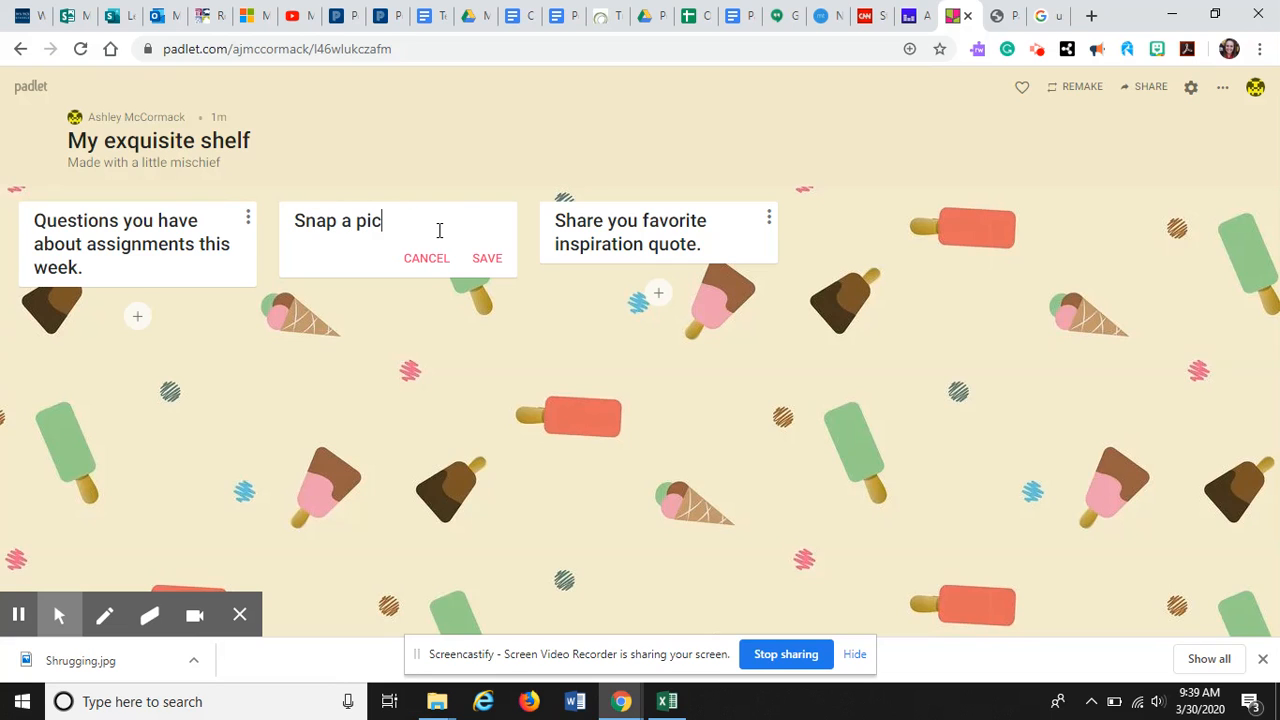
{"action": "type", "text": "ture of your favorite at"}
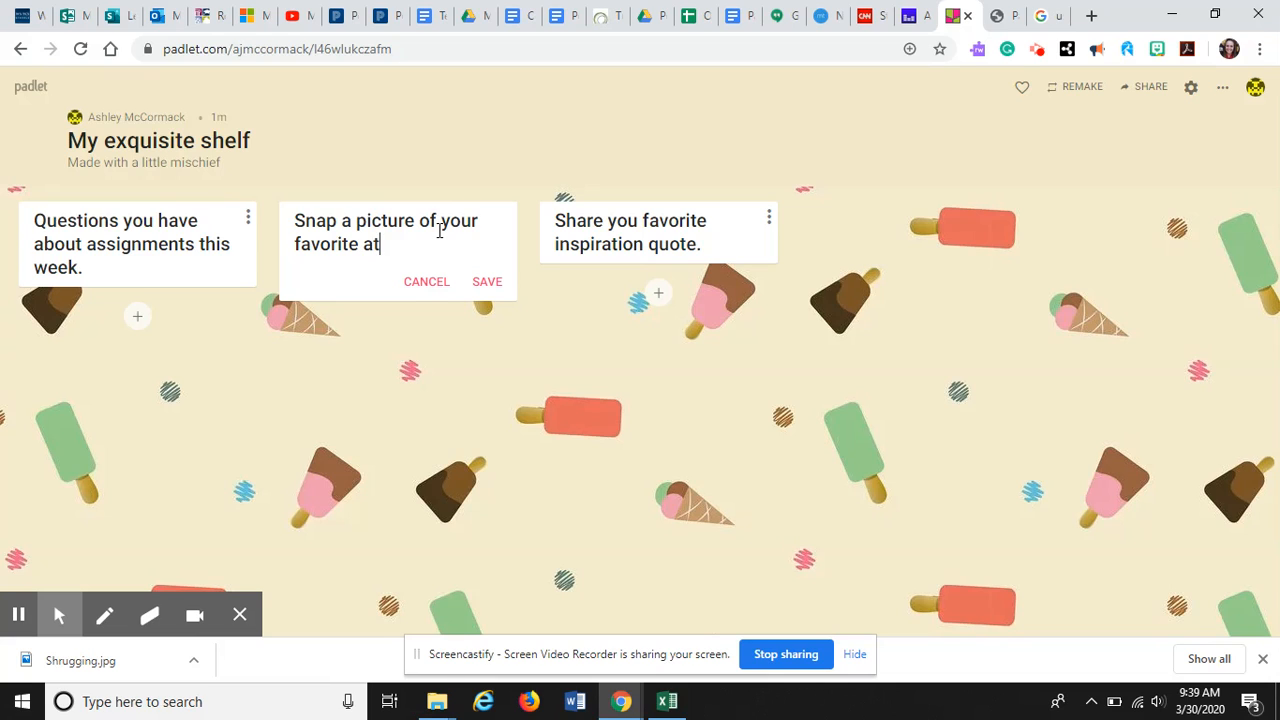
{"action": "key", "text": "BackSpace"}
{"action": "key", "text": "BackSpace"}
{"action": "type", "text": "activiti"}
{"action": "key", "text": "BackSpace"}
{"action": "type", "text": "y from the week"}
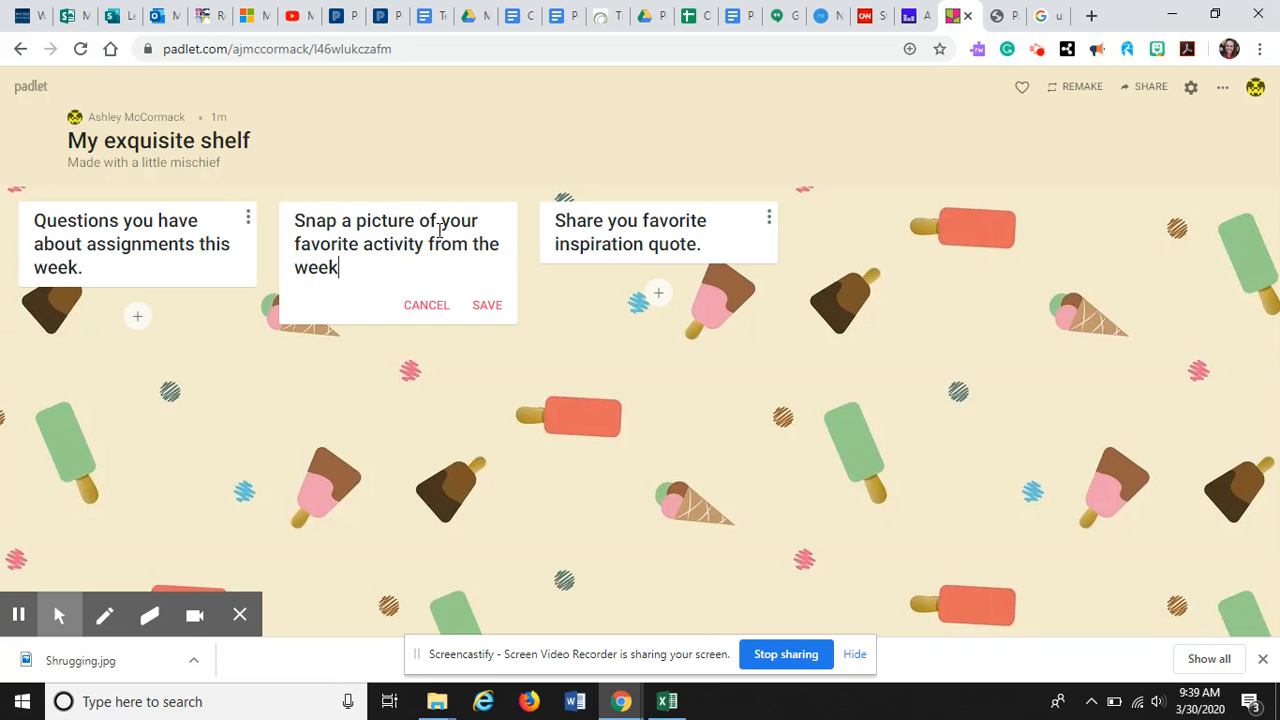
{"action": "type", "text": "."}
{"action": "left_click", "coordinate": [486, 308]}
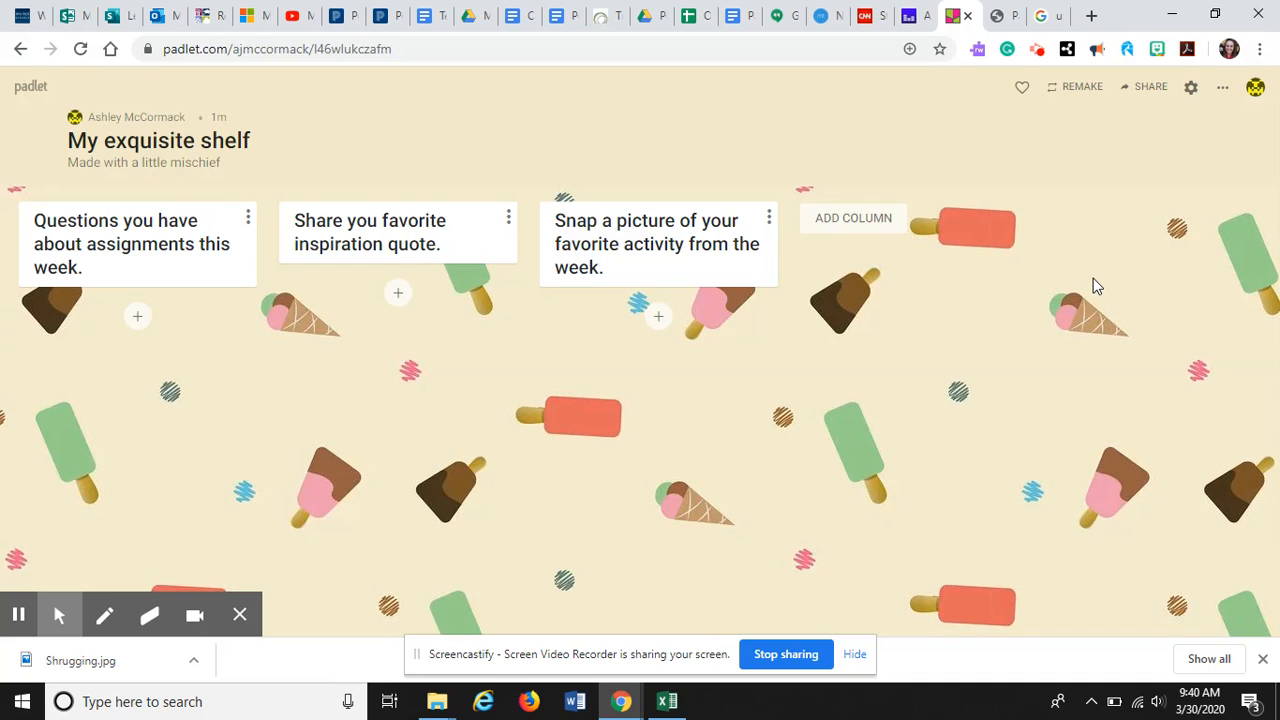
Turn on Require Approval and Filter Profanity in the padlet's content filtering settings
{"action": "left_click", "coordinate": [1190, 90]}
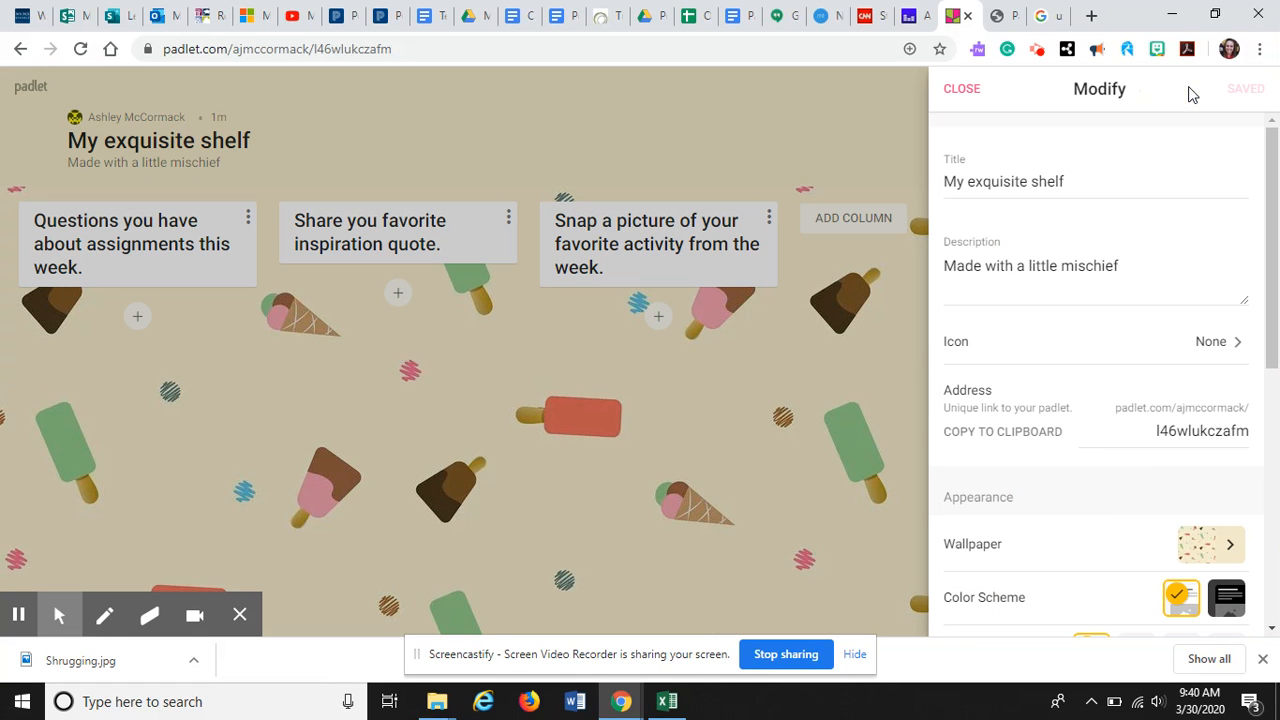
{"action": "scroll", "coordinate": [1159, 337], "scroll_direction": "down", "scroll_amount": 2}
{"action": "scroll", "coordinate": [1159, 337], "scroll_direction": "down", "scroll_amount": 2}
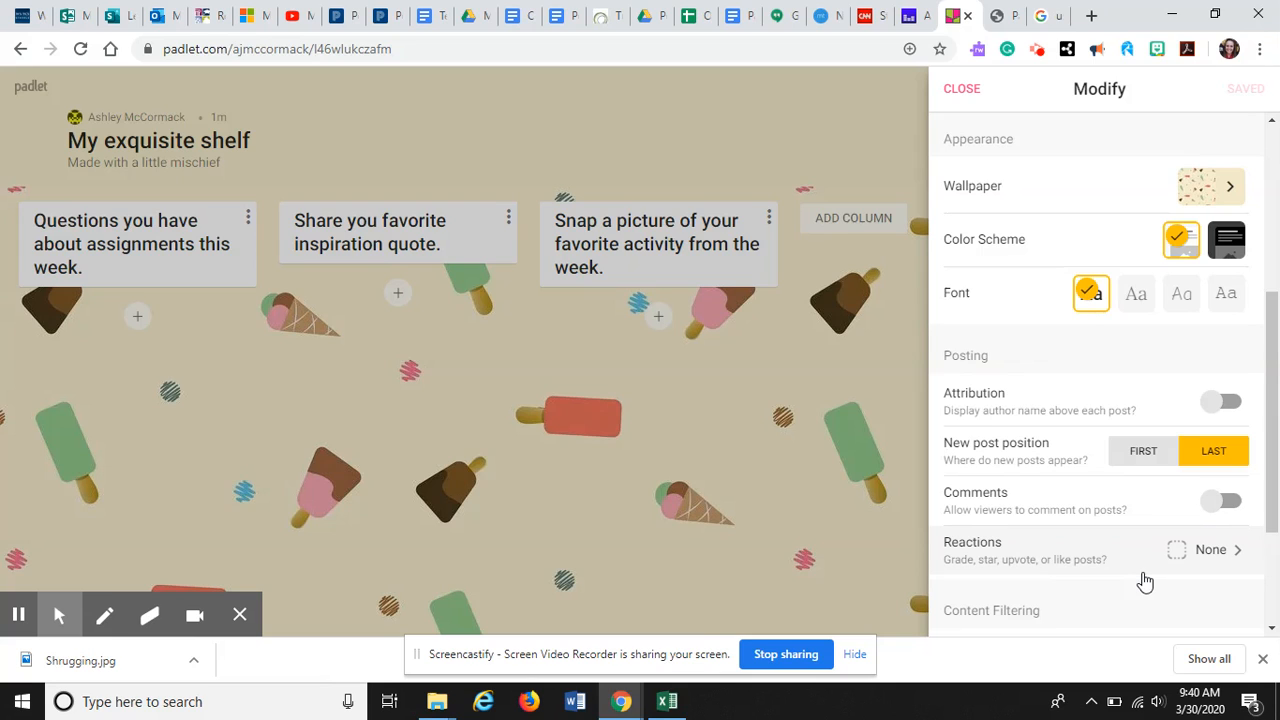
{"action": "scroll", "coordinate": [1145, 582], "scroll_direction": "down", "scroll_amount": 1}
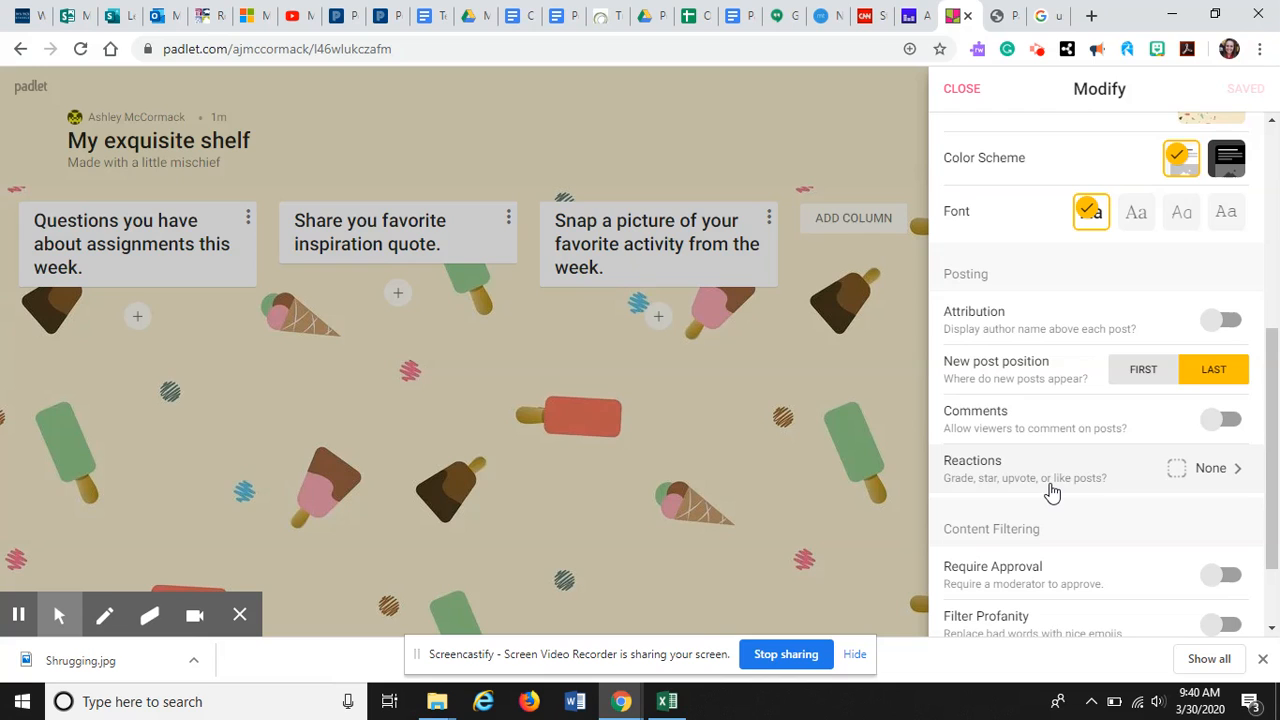
{"action": "scroll", "coordinate": [1036, 548], "scroll_direction": "down", "scroll_amount": 1}
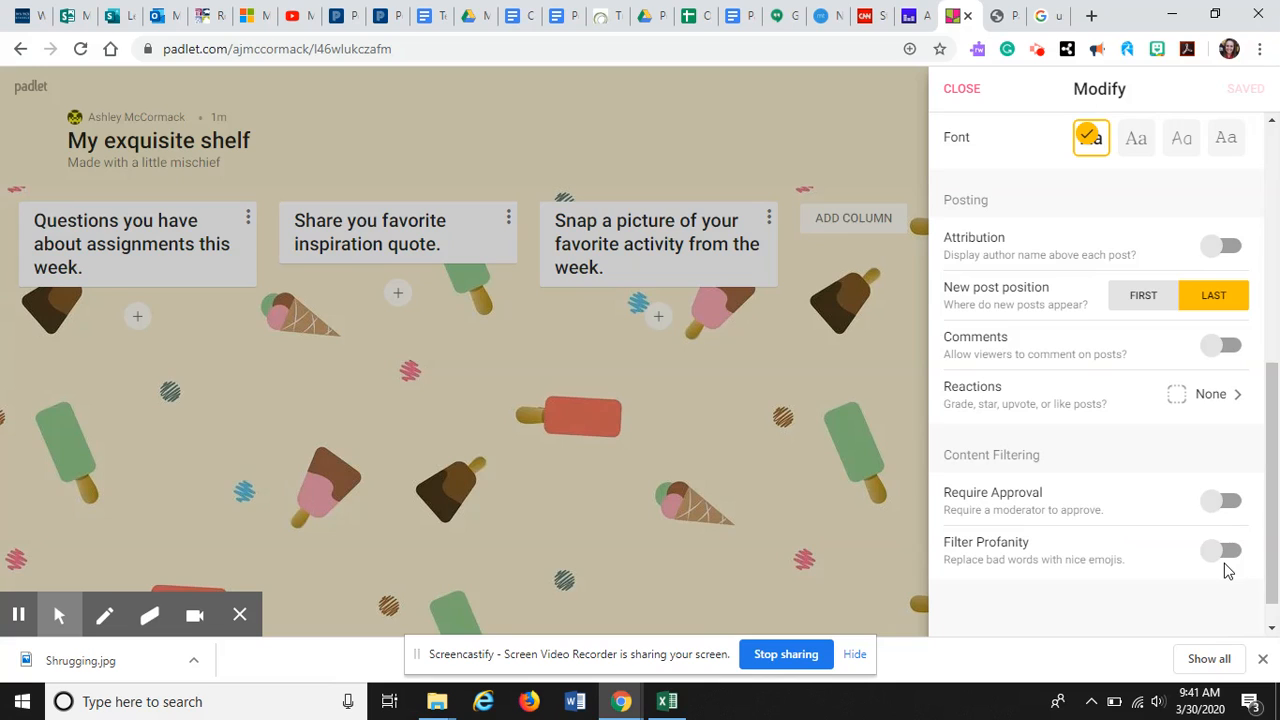
{"action": "left_click", "coordinate": [1219, 500]}
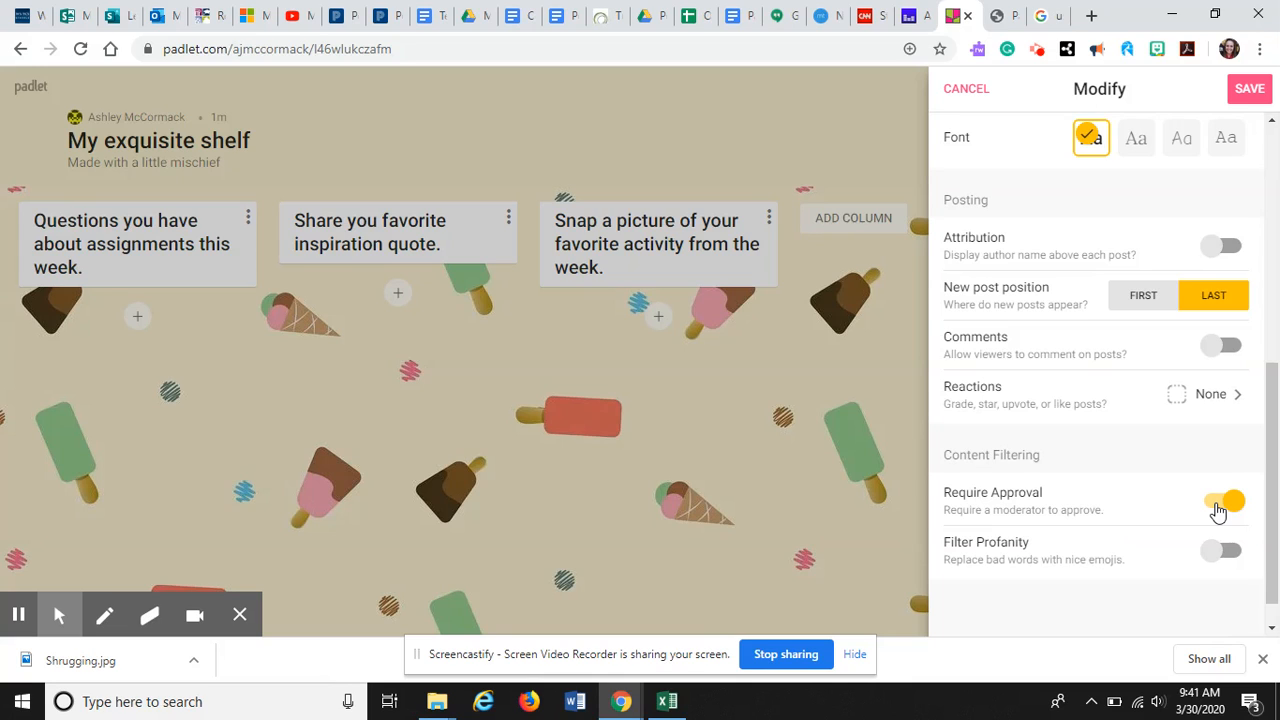
{"action": "left_click", "coordinate": [1218, 556]}
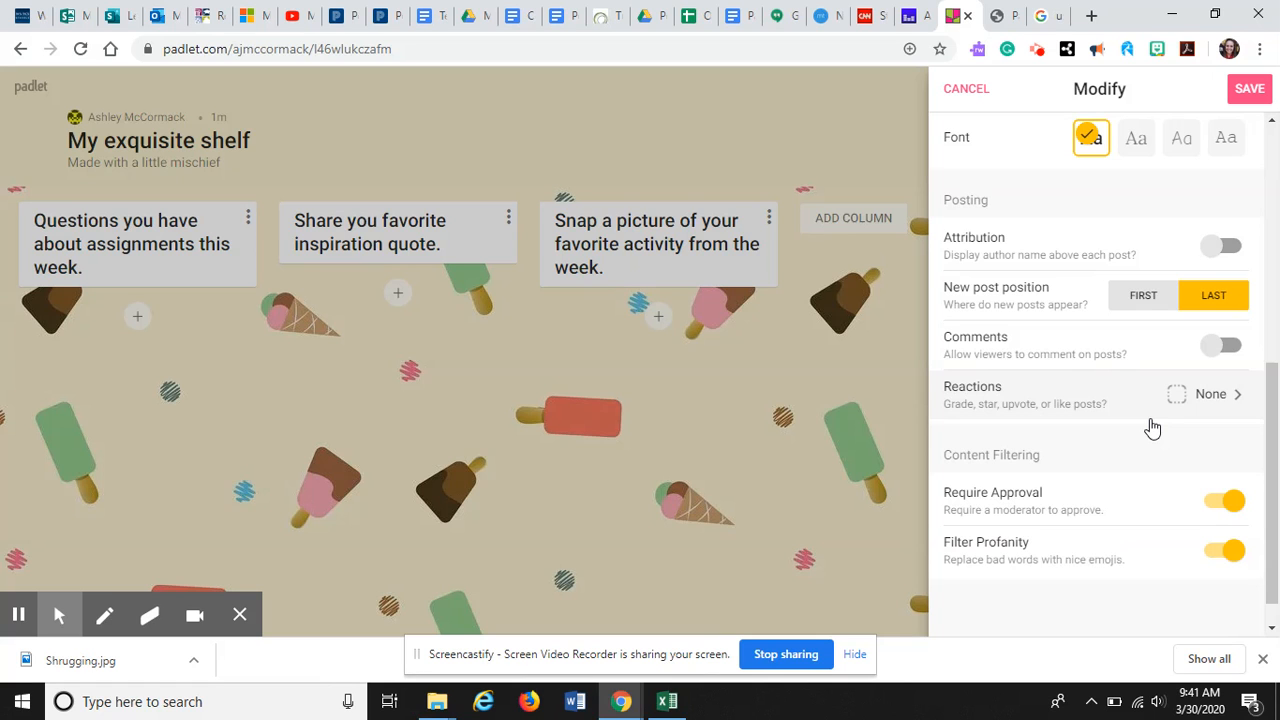
Save the changed padlet settings and return to the board
{"action": "left_click", "coordinate": [572, 543]}
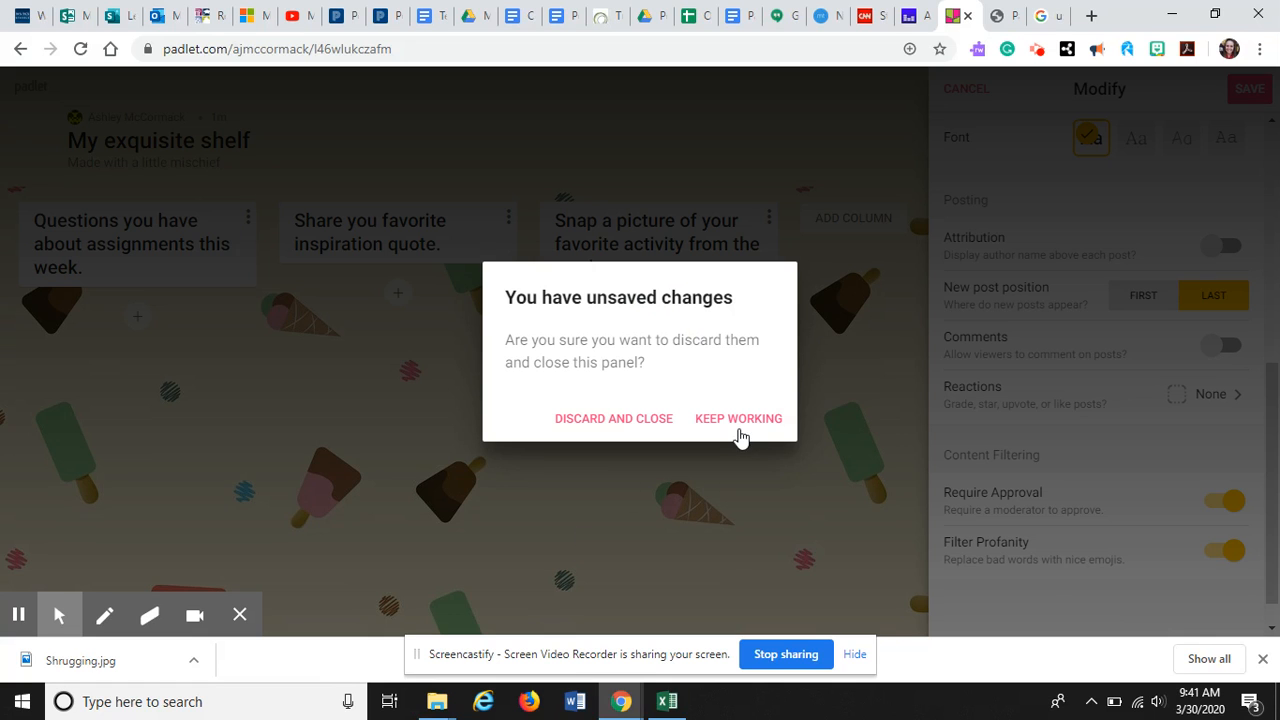
{"action": "left_click", "coordinate": [737, 428]}
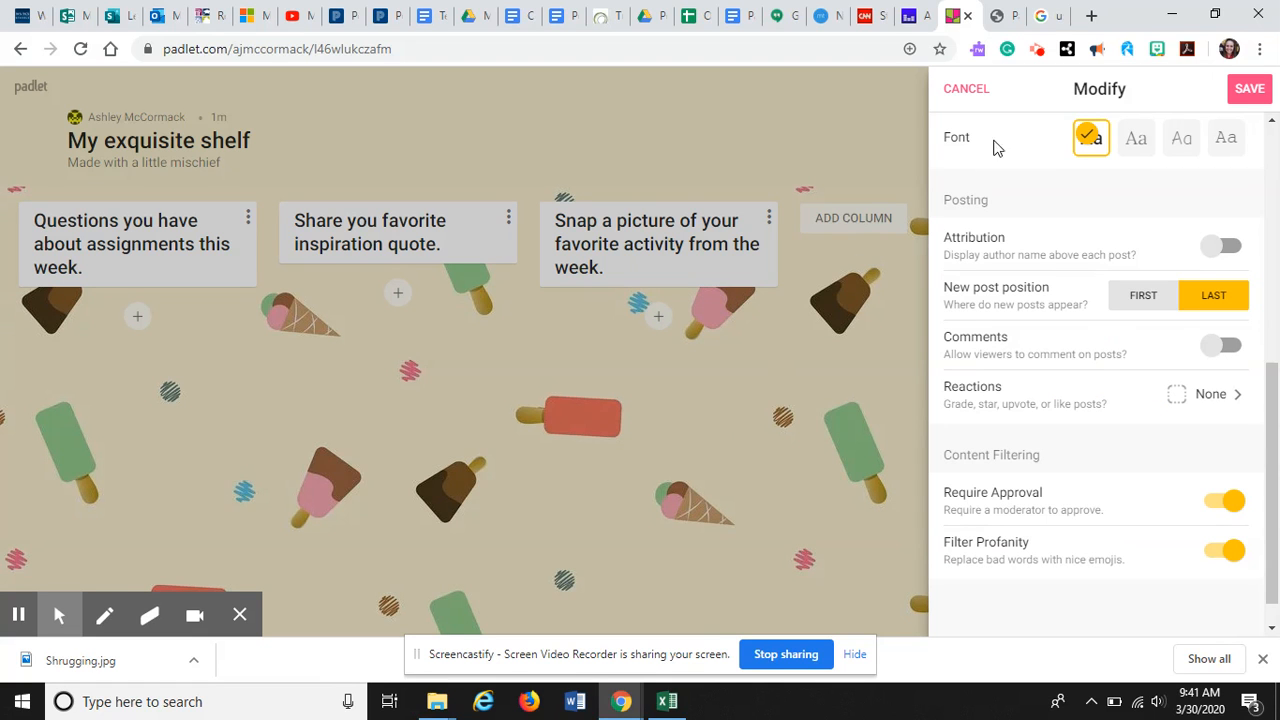
{"action": "scroll", "coordinate": [994, 222], "scroll_direction": "up", "scroll_amount": 10}
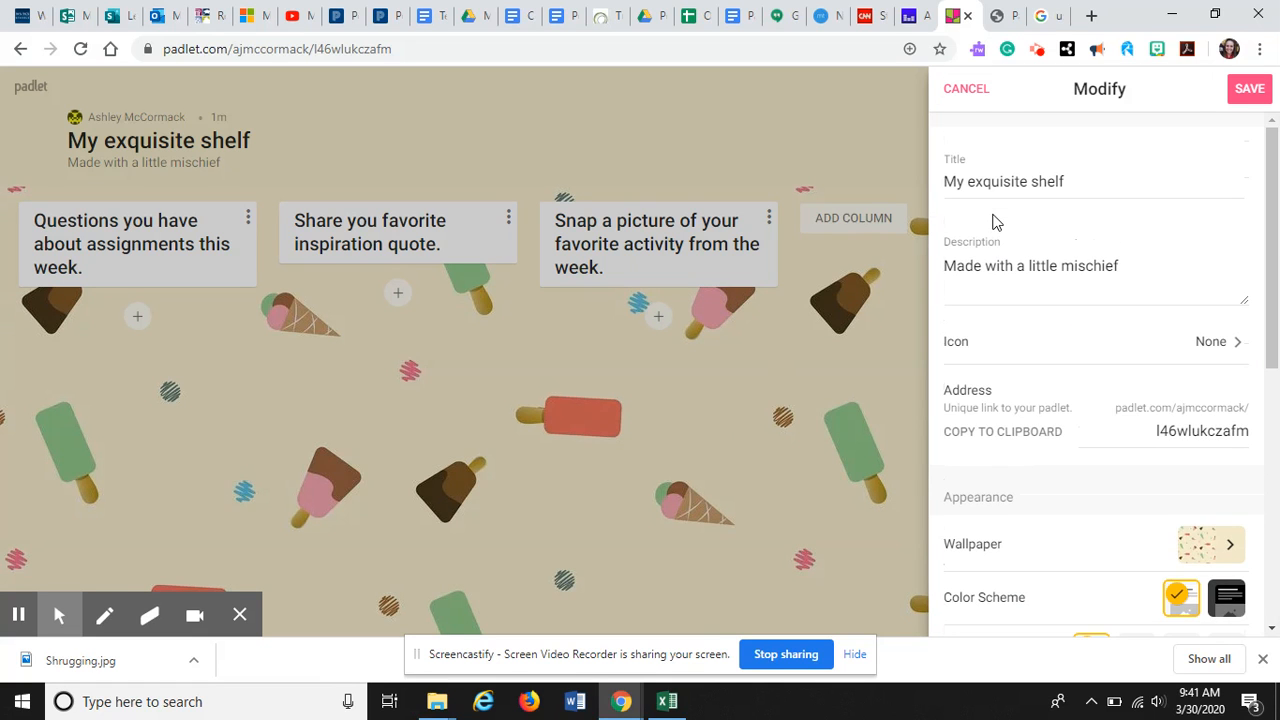
{"action": "left_click", "coordinate": [964, 92]}
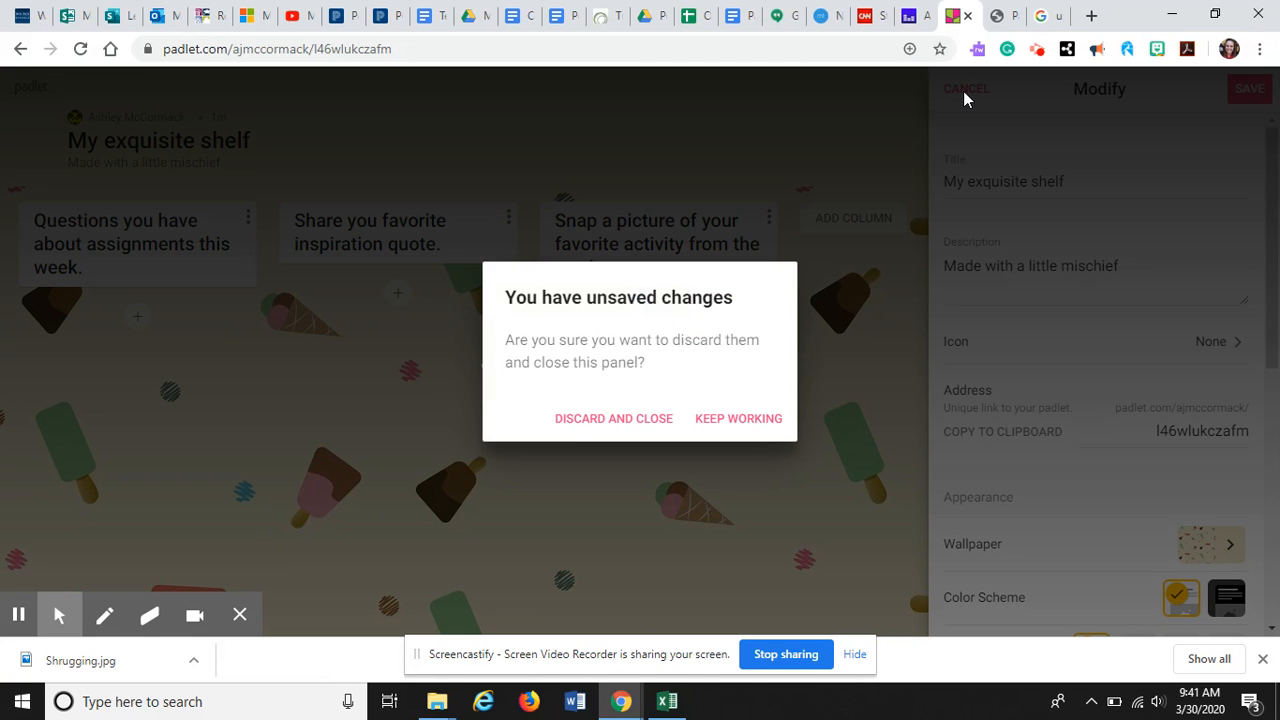
{"action": "left_click", "coordinate": [738, 430]}
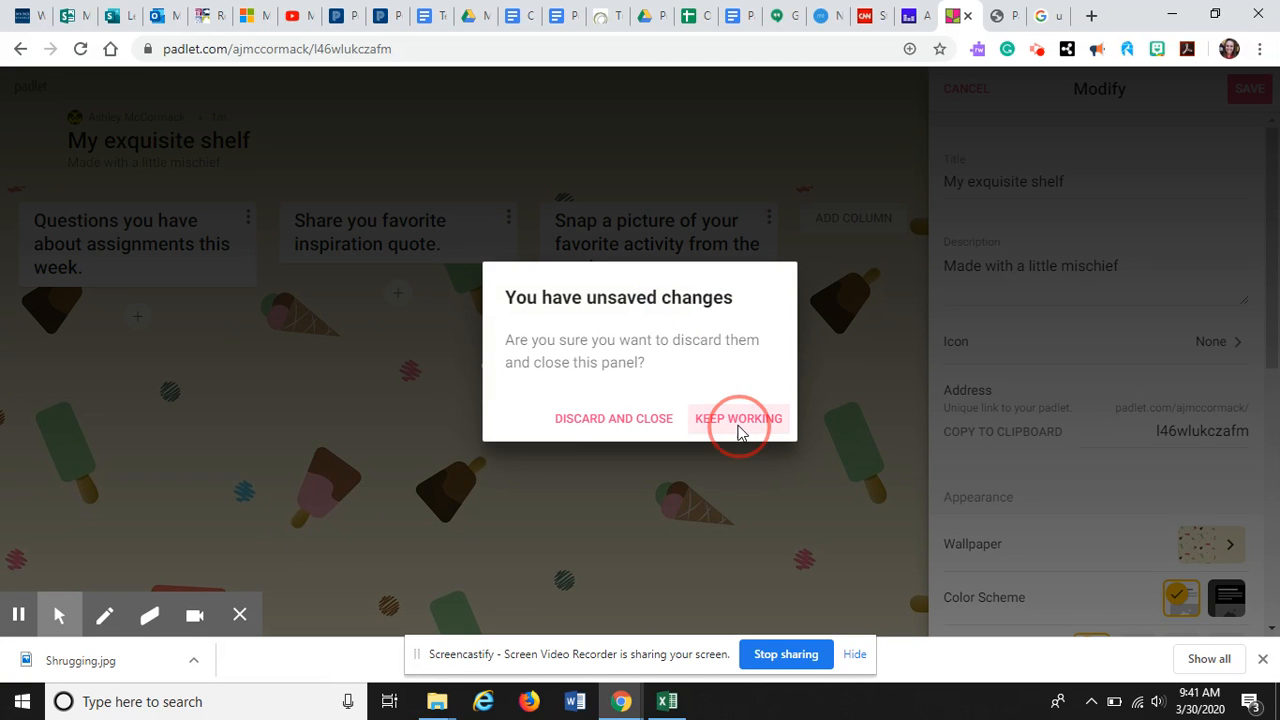
{"action": "left_click", "coordinate": [1257, 100]}
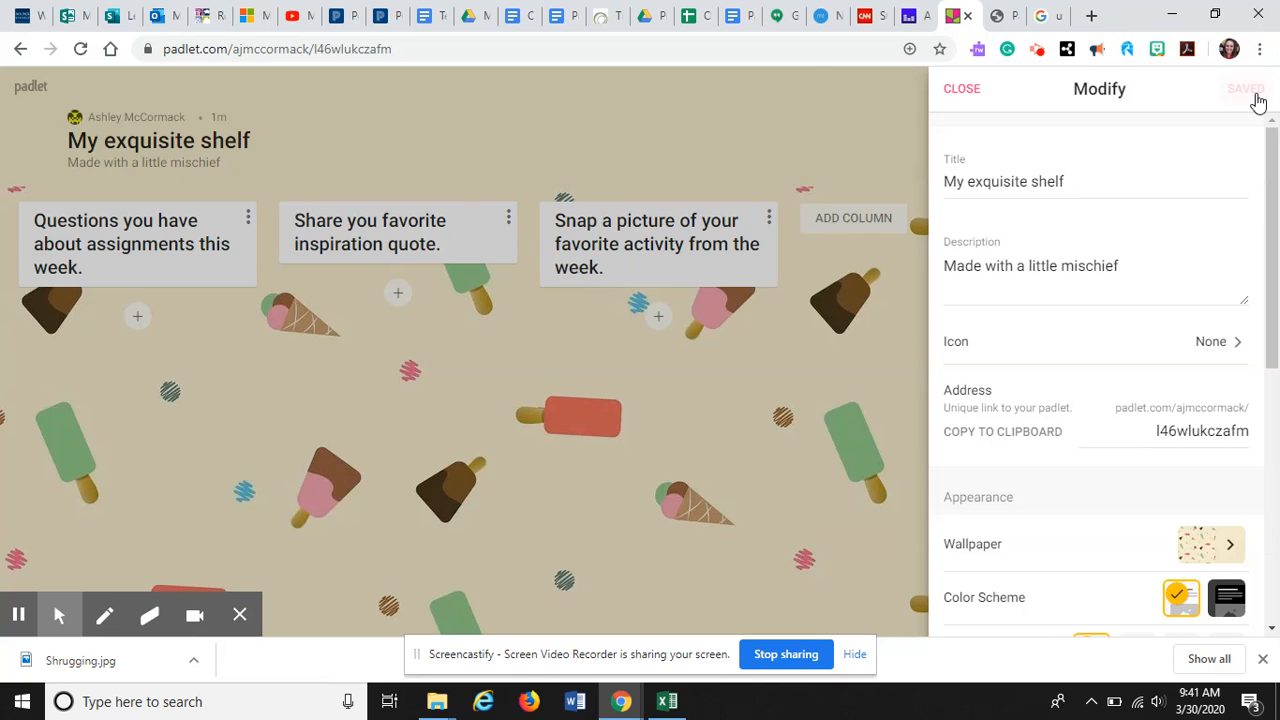
{"action": "left_click", "coordinate": [815, 88]}
Open the padlet's sharing options and review the privacy setting and available ways to share
{"action": "left_click", "coordinate": [1147, 88]}
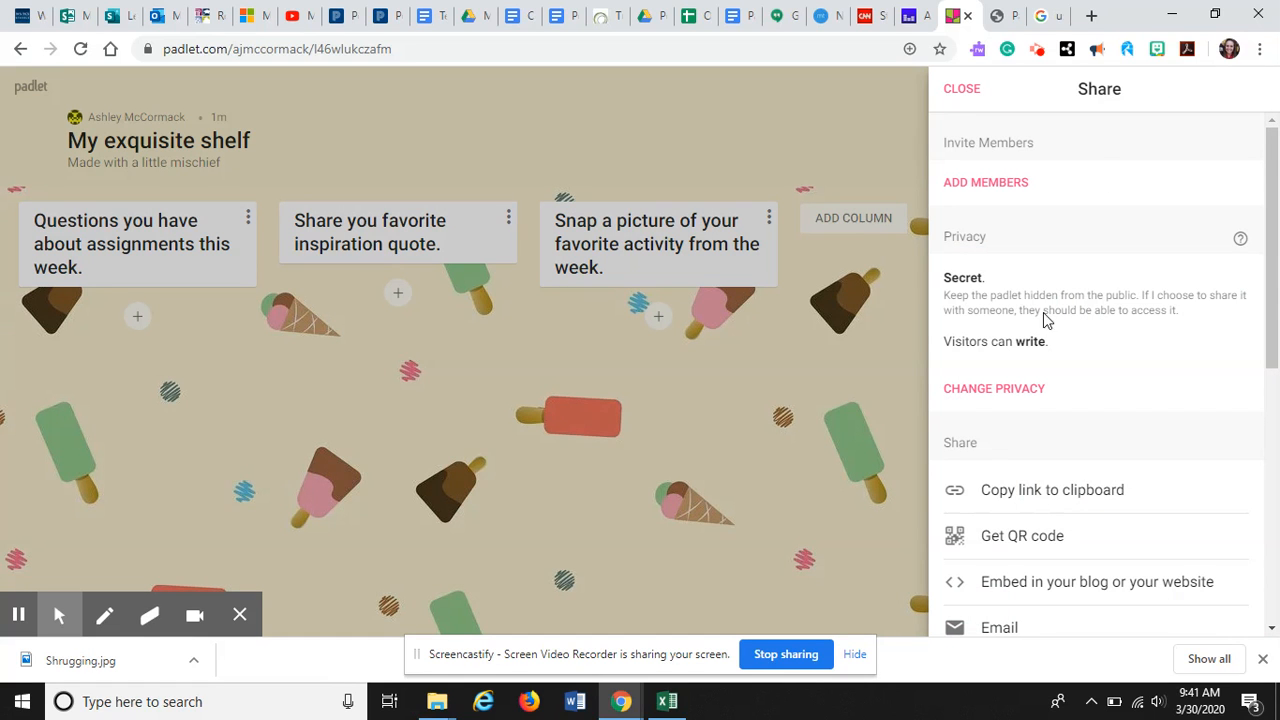
{"action": "scroll", "coordinate": [975, 509], "scroll_direction": "down", "scroll_amount": 1}
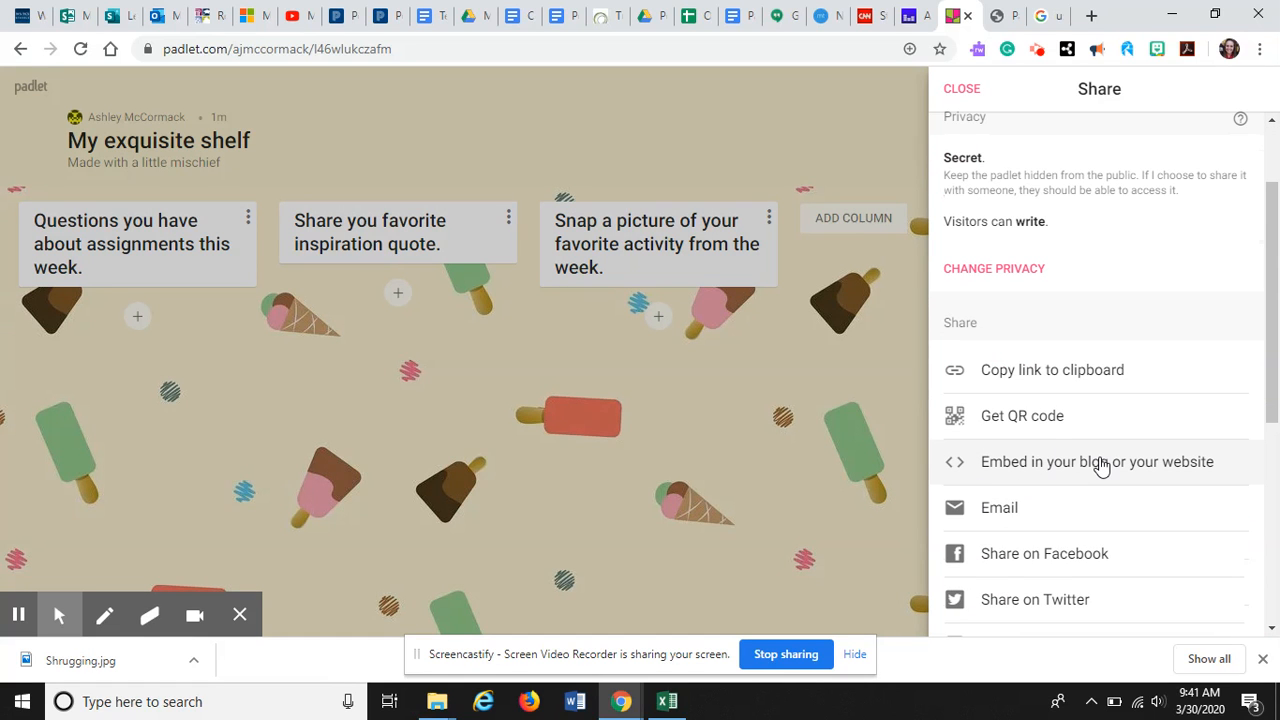